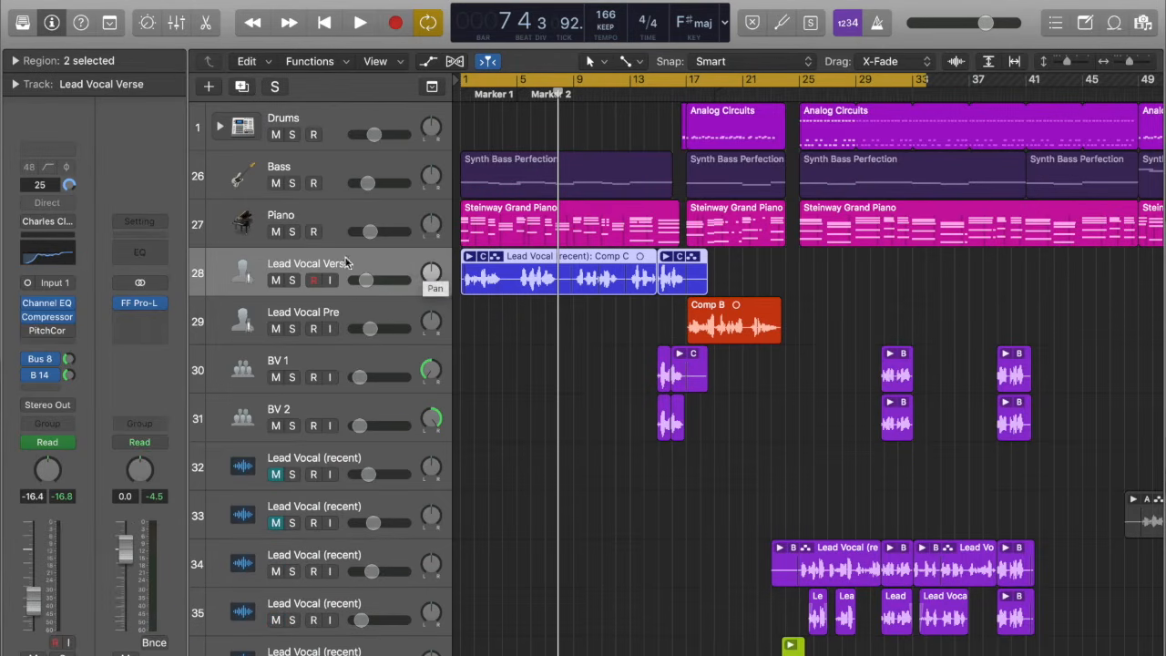
Insert the Pitch Correction plug-in in the empty effect slot below the Compressor on the Lead Vocal Verse track and close its window.
mouse_move(70, 336)
click(61, 345)
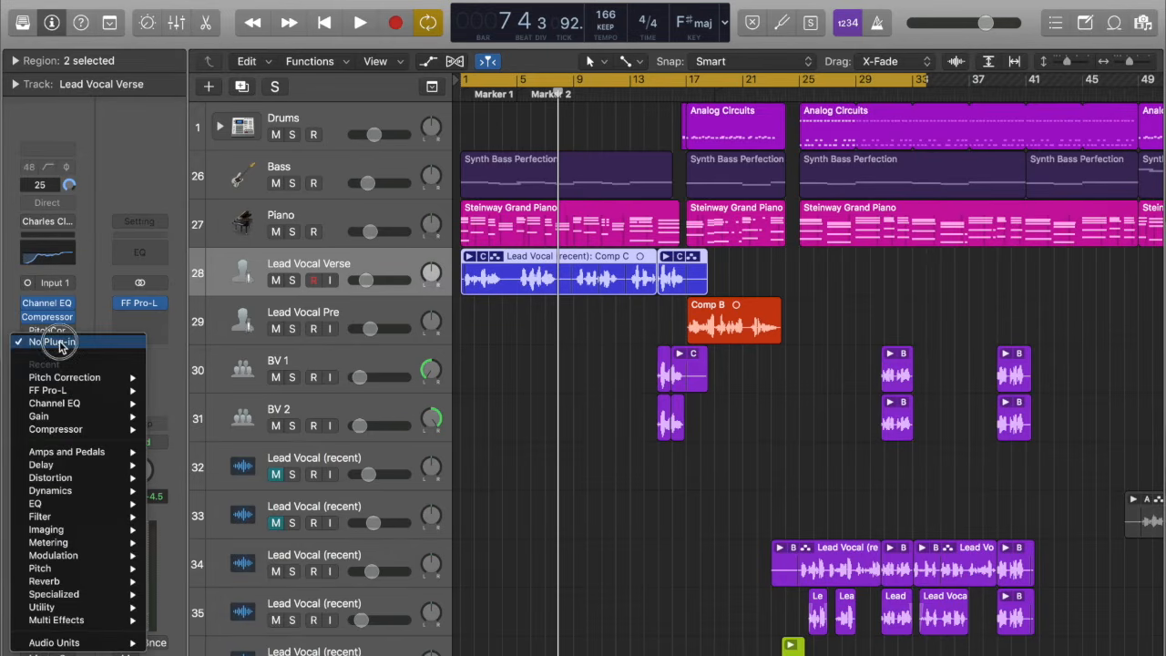
mouse_move(70, 569)
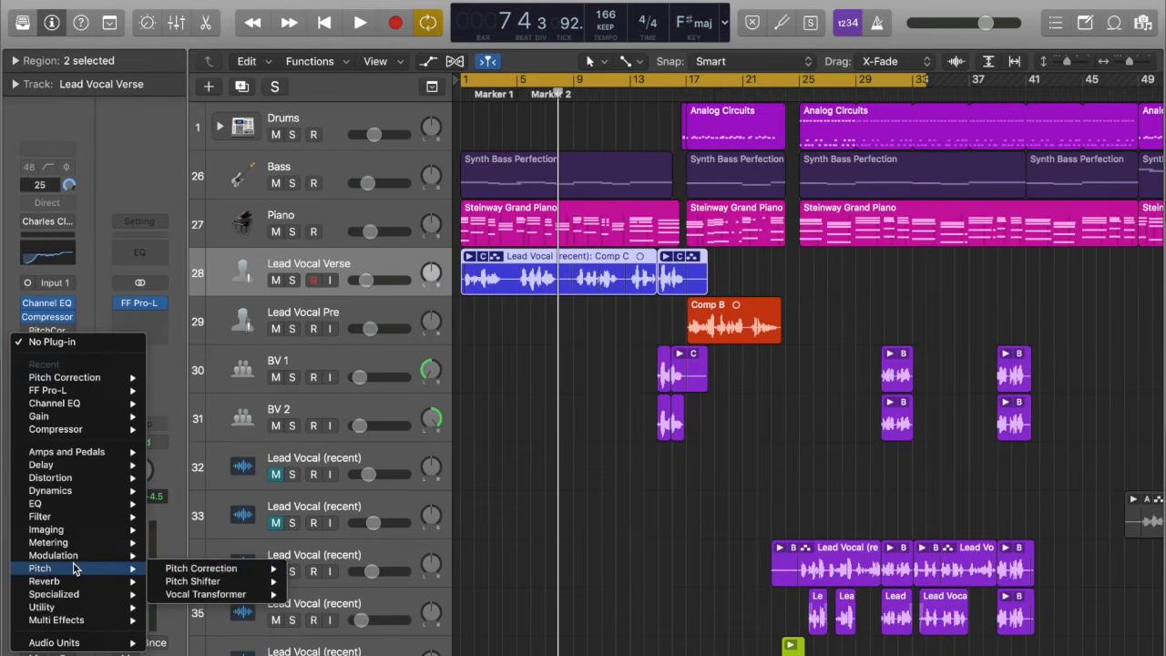
mouse_move(173, 568)
click(317, 569)
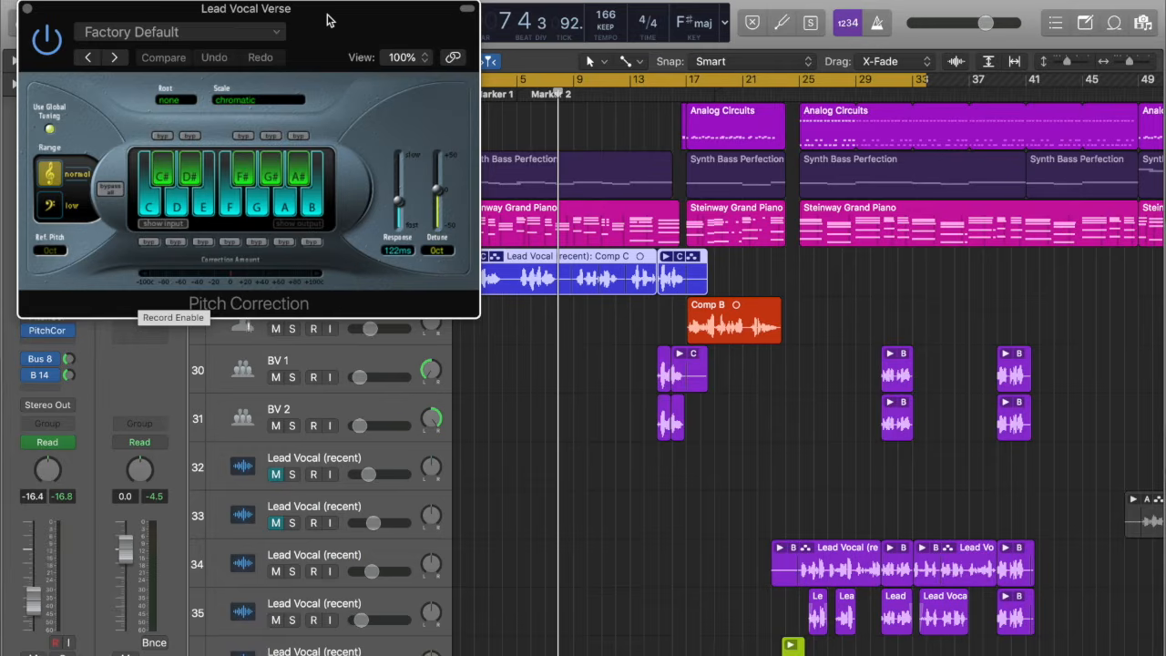
key(super+w)
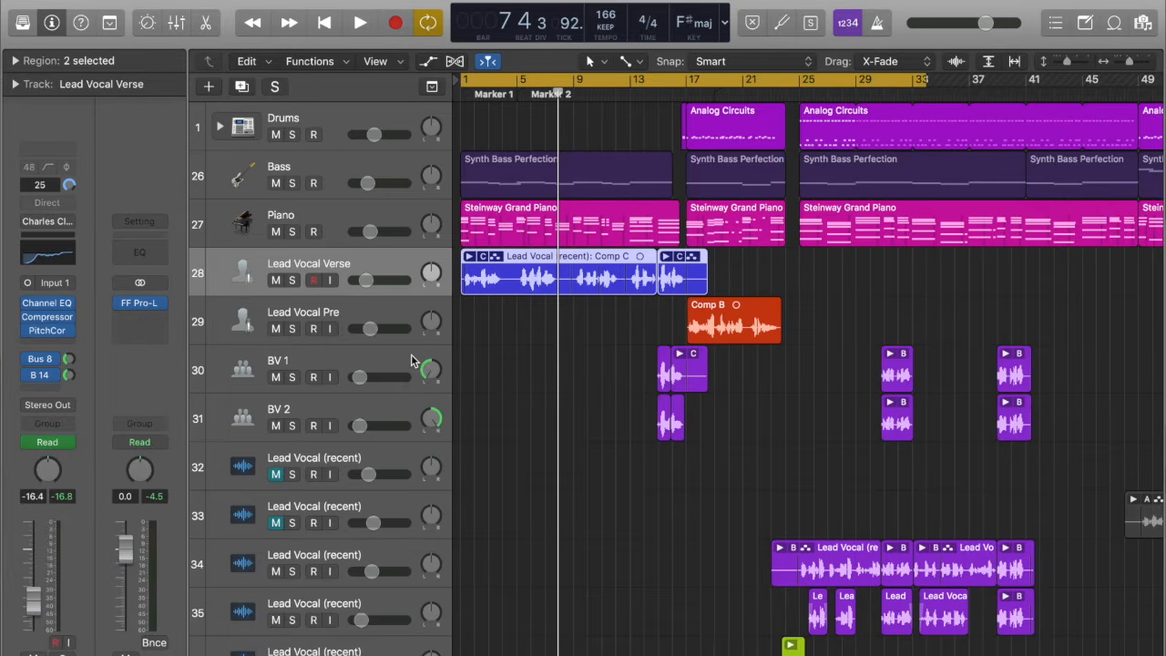
Open the Tuner for Input 1 to look at it and close it again.
click(783, 18)
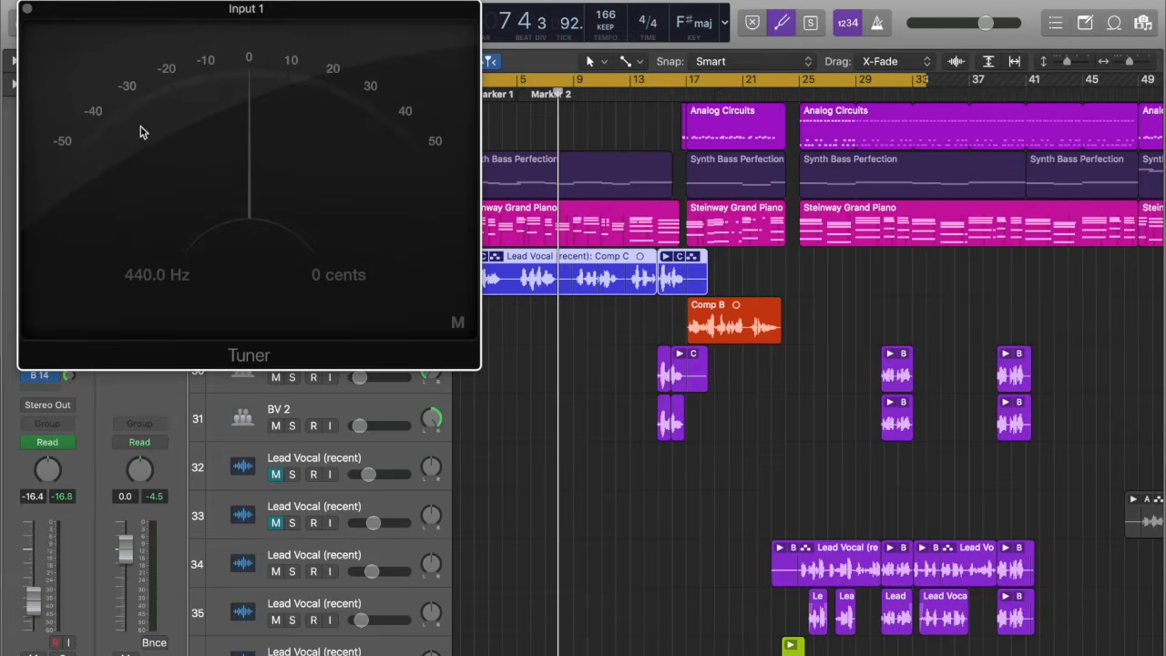
click(29, 11)
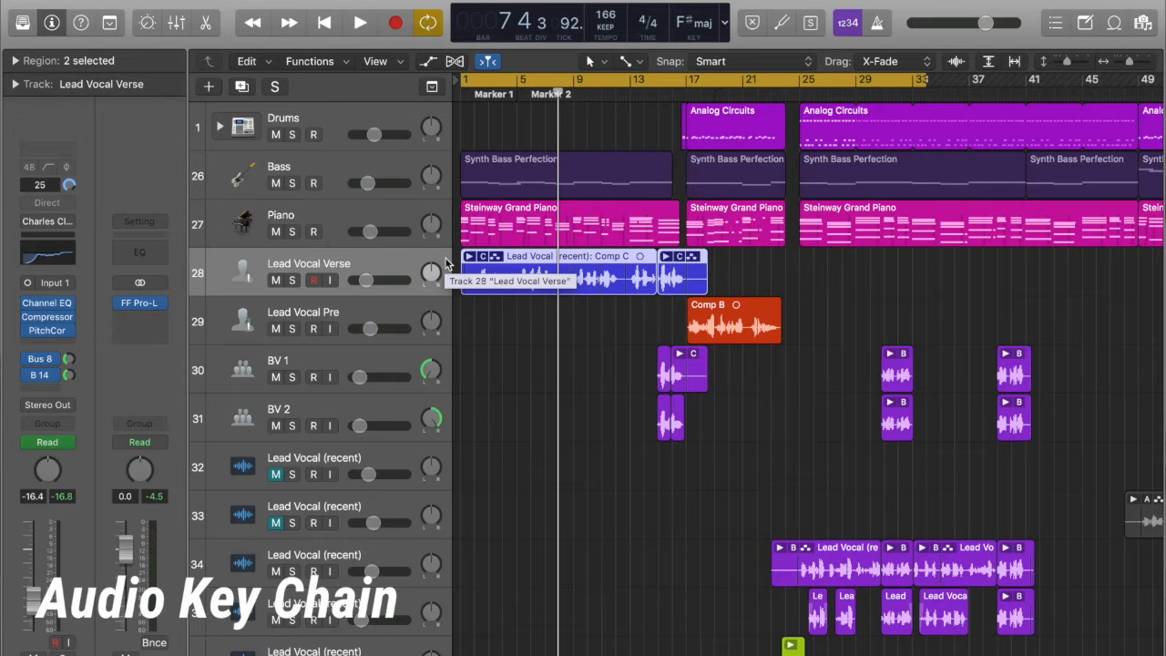
Reopen Pitch Correction on Lead Vocal Verse and set its scale to natural min scale with root A#.
key(v)
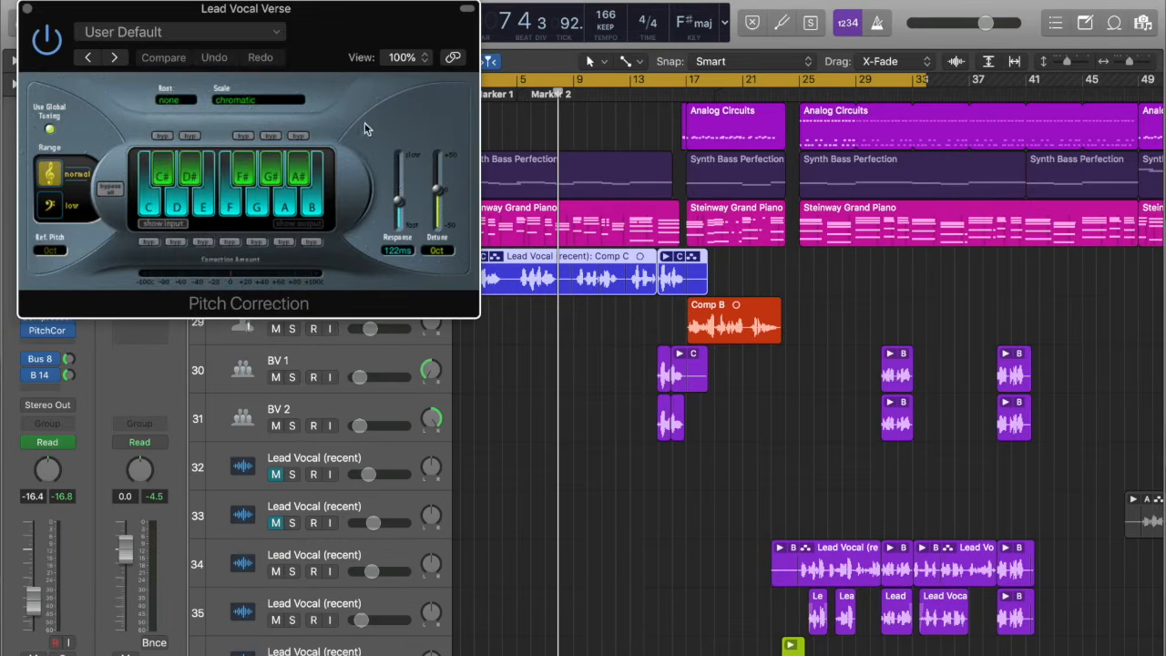
click(162, 100)
click(230, 102)
click(221, 102)
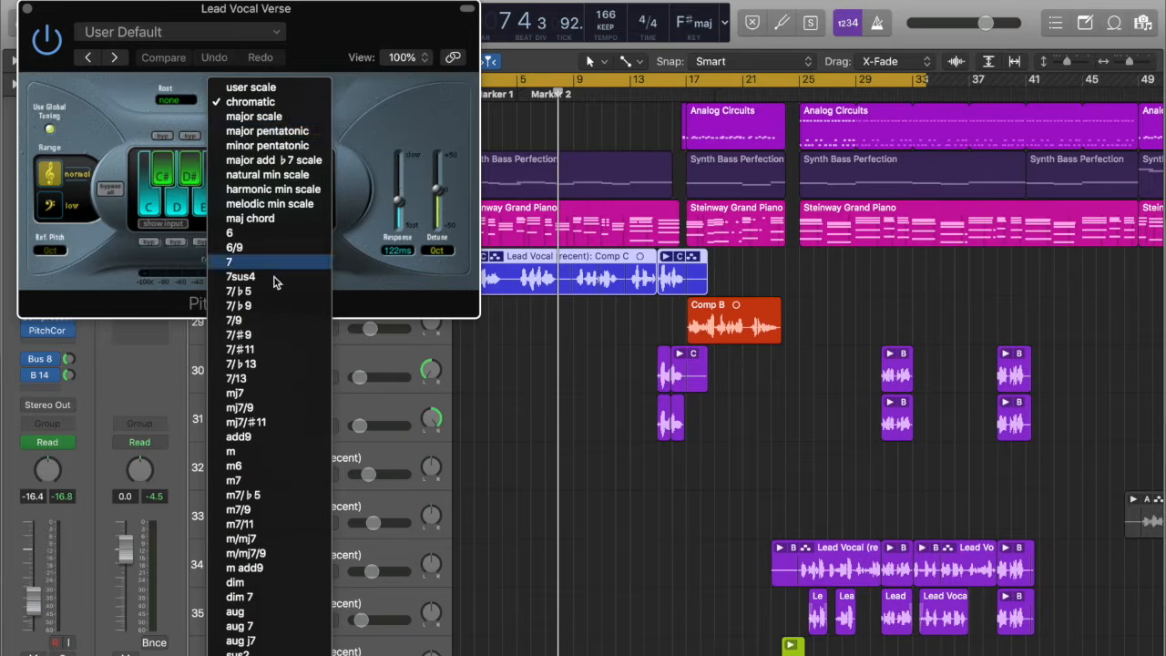
click(267, 175)
click(185, 102)
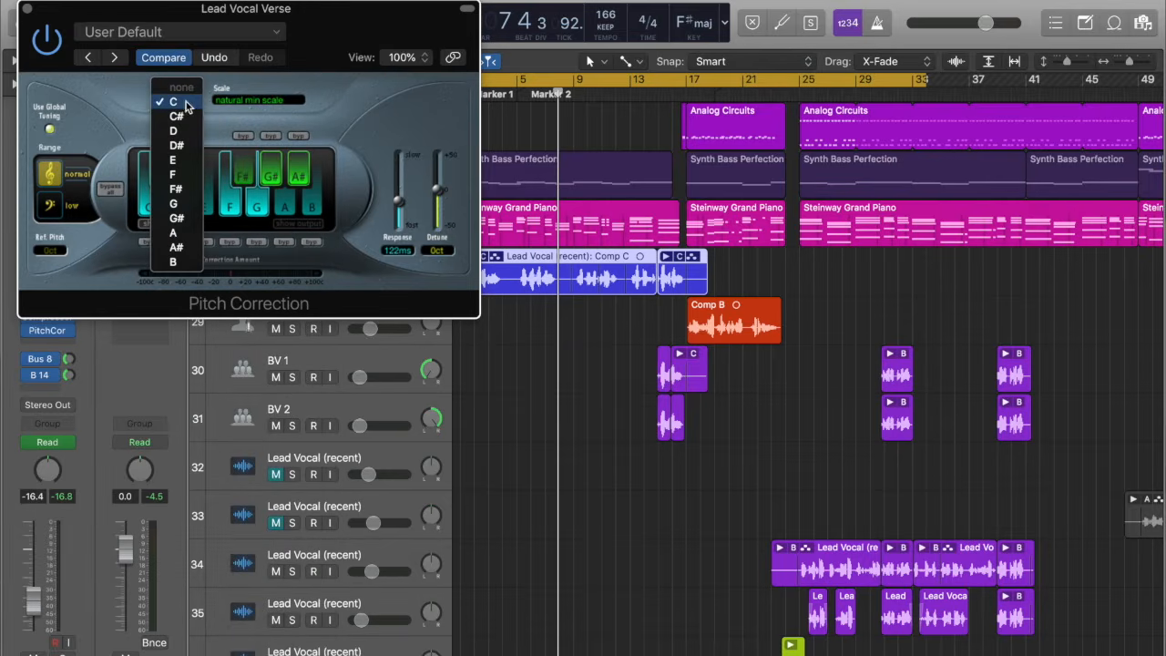
click(177, 247)
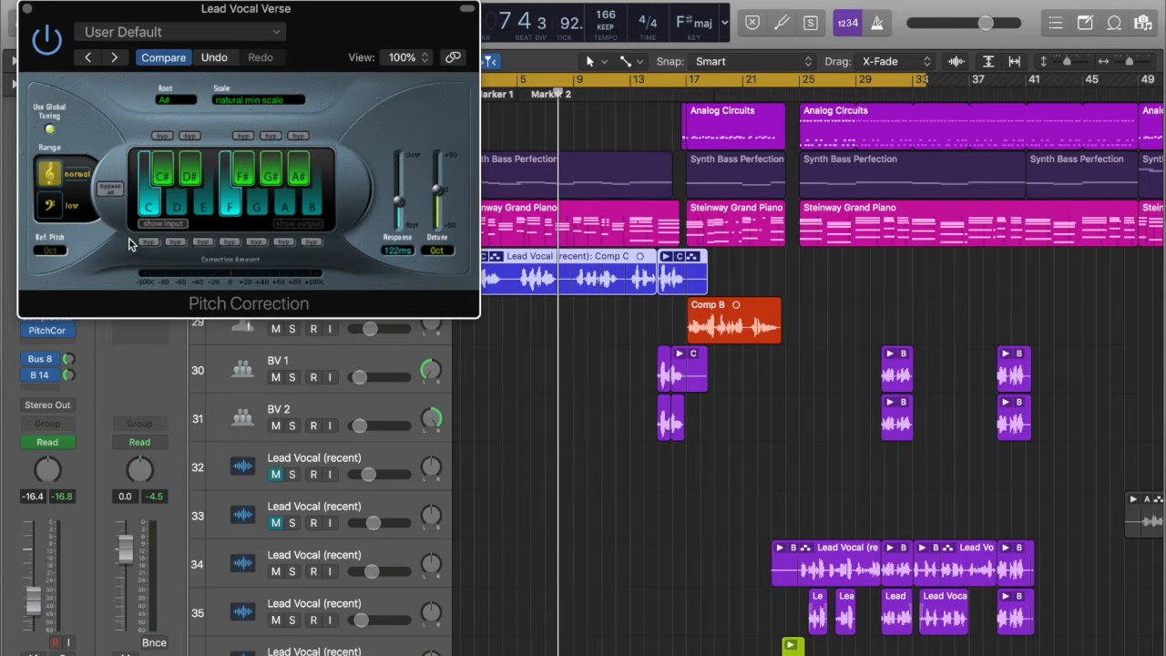
Try the low range, return it to normal, and set Pitch Correction's Response to about 62.6 ms, keeping its window clear of the vocal regions.
click(58, 210)
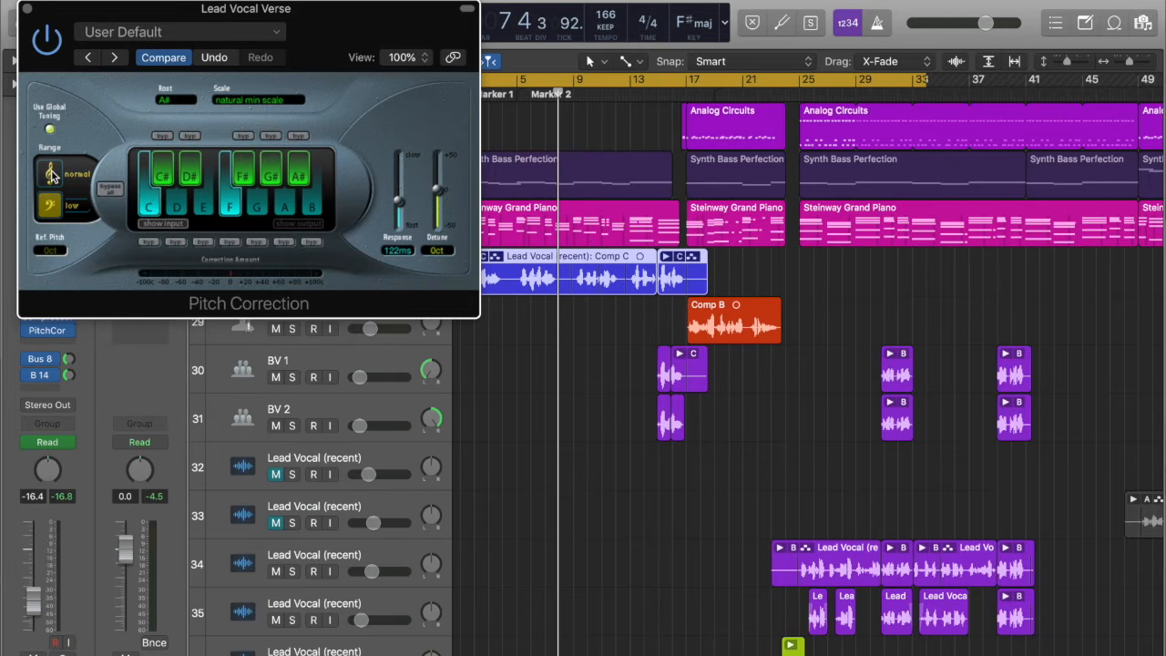
click(53, 174)
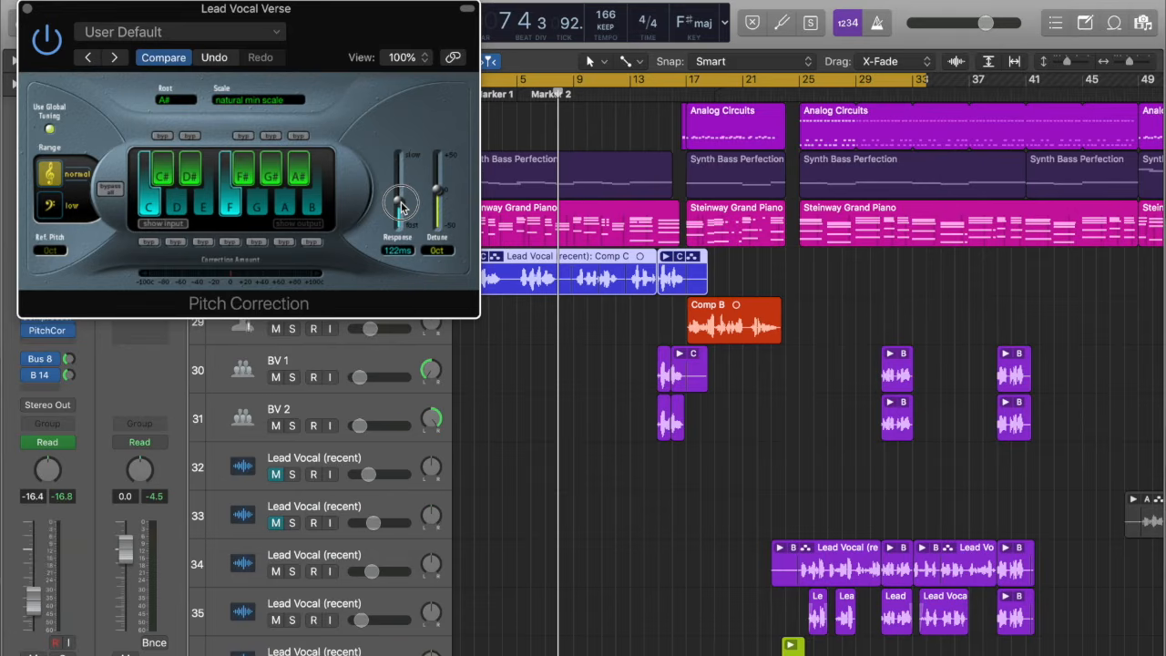
drag(401, 208, 406, 243)
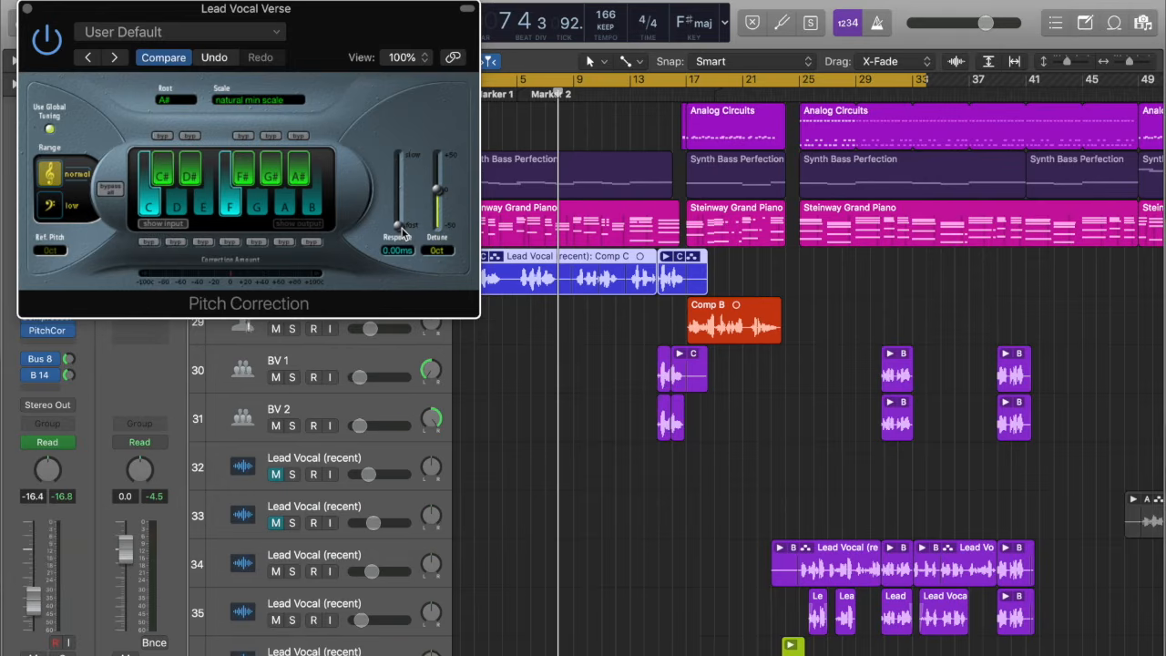
drag(403, 233, 401, 216)
drag(417, 46, 421, 352)
Play the song from bar 1 while switching Pitch Correction off and on to compare the vocal.
drag(560, 96, 452, 94)
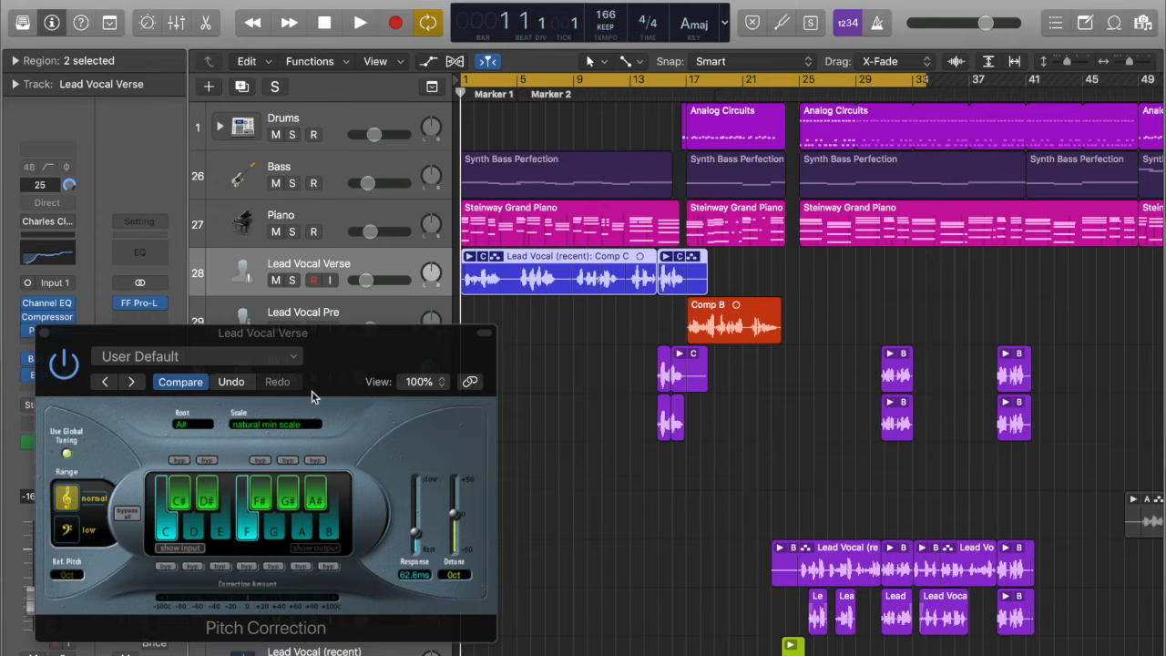
click(48, 375)
click(61, 364)
click(64, 363)
click(69, 361)
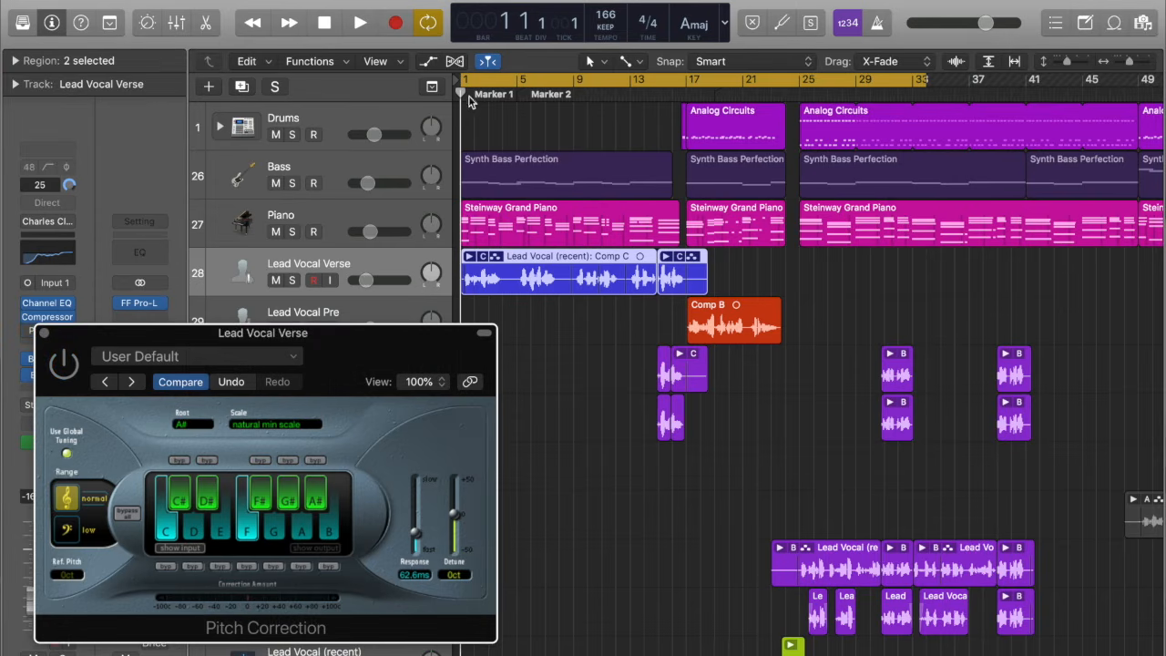
key(space)
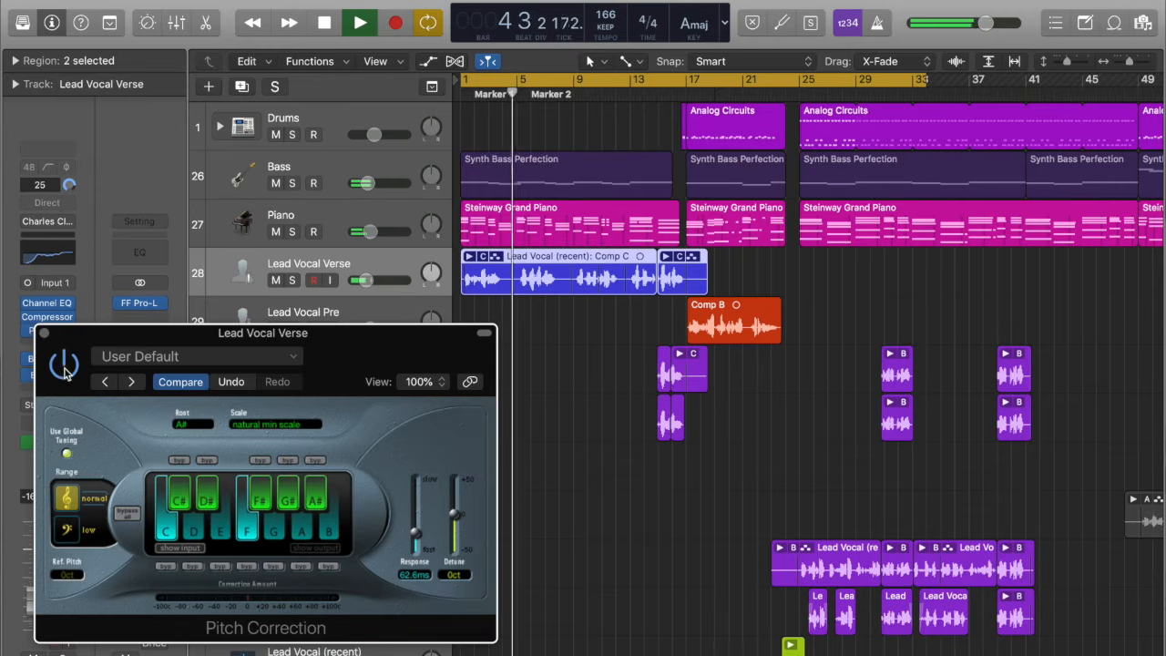
Set Pitch Correction's Response to 0.00 ms and replay the verse from near the start to audition the hard-tuned vocal.
drag(416, 537, 418, 557)
key(space)
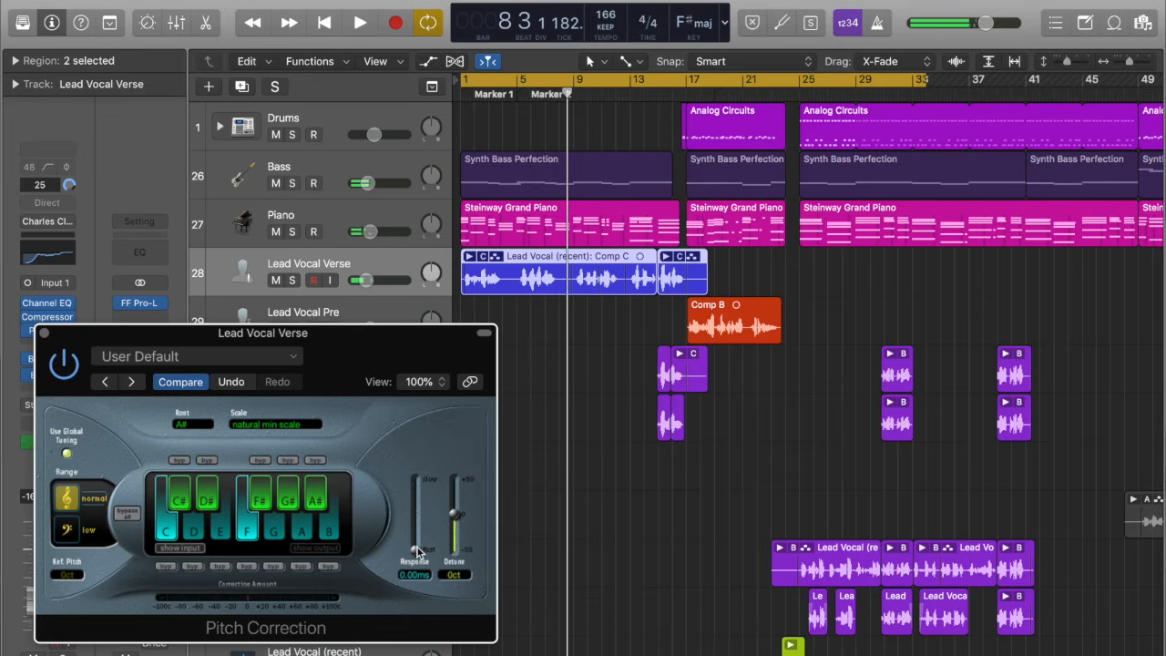
click(551, 91)
click(493, 93)
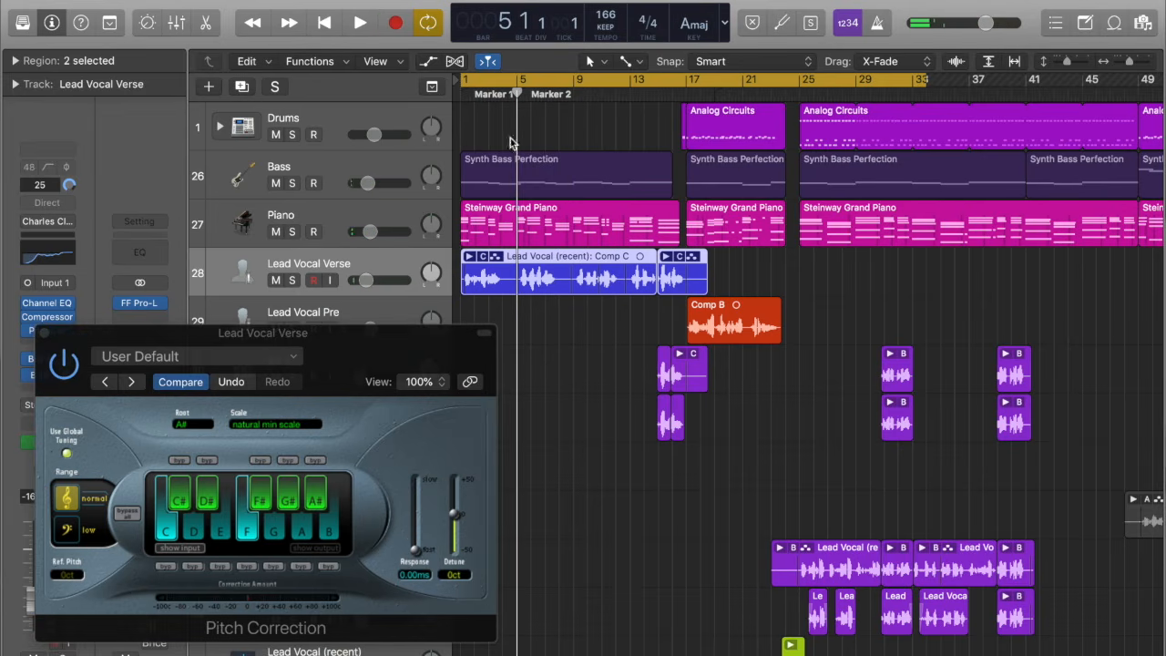
key(space)
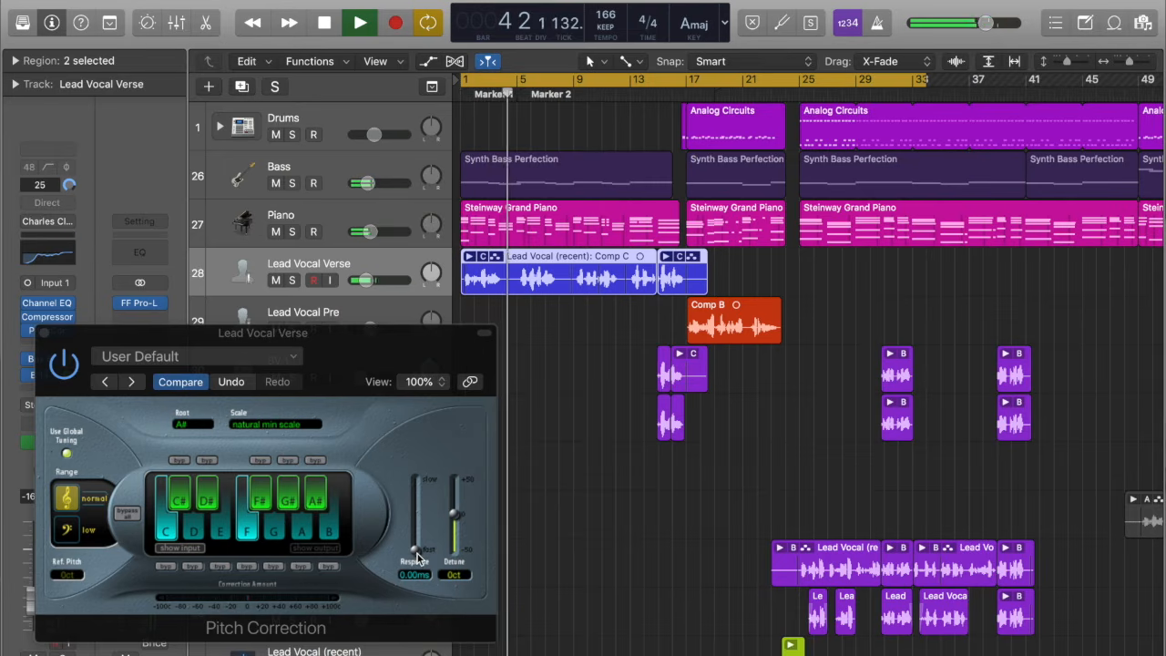
key(space)
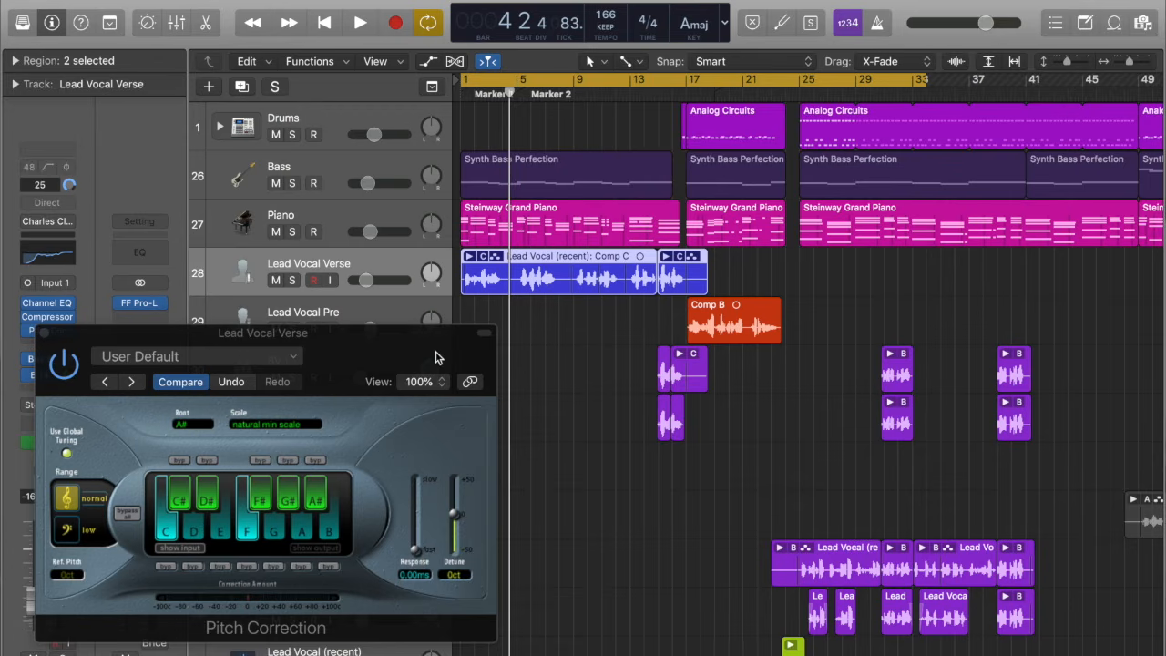
Set Pitch Correction's Response to about 67.7 ms and audition the verse from bar 1 to about bar 8.
drag(415, 550, 413, 536)
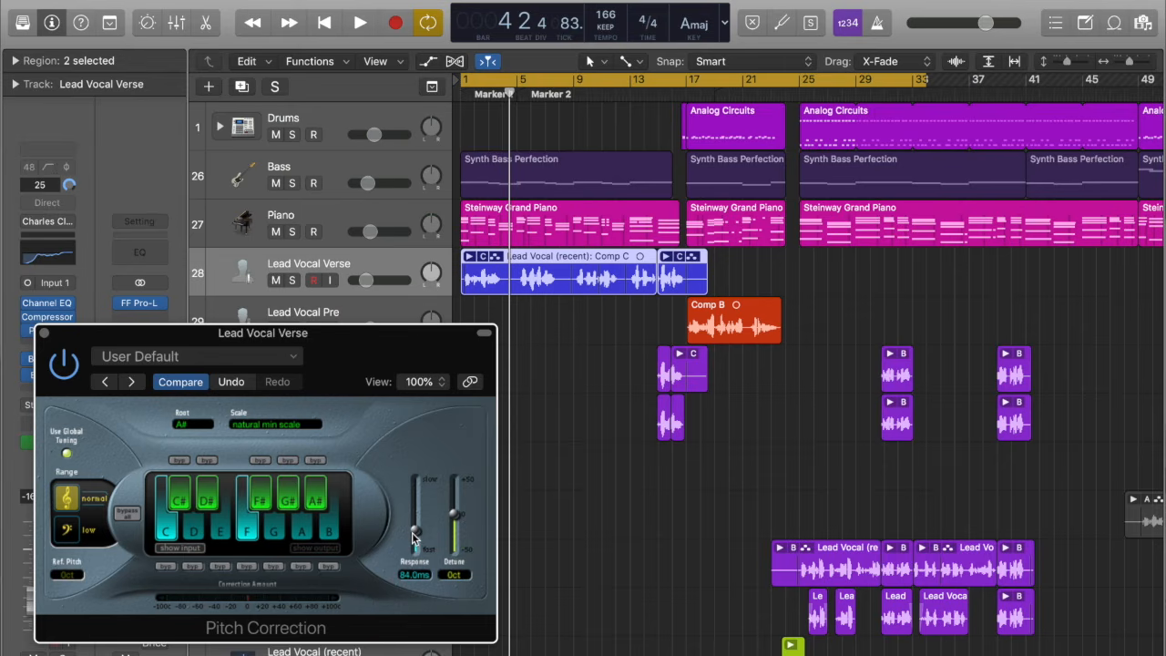
key(Return)
drag(412, 537, 417, 536)
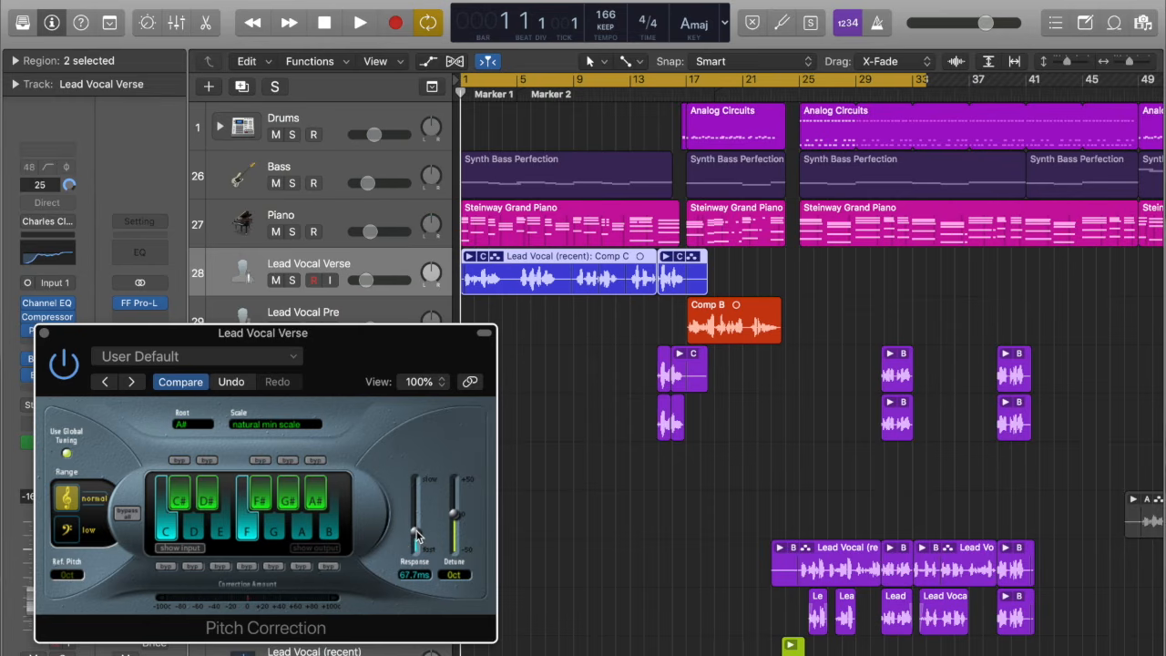
key(space)
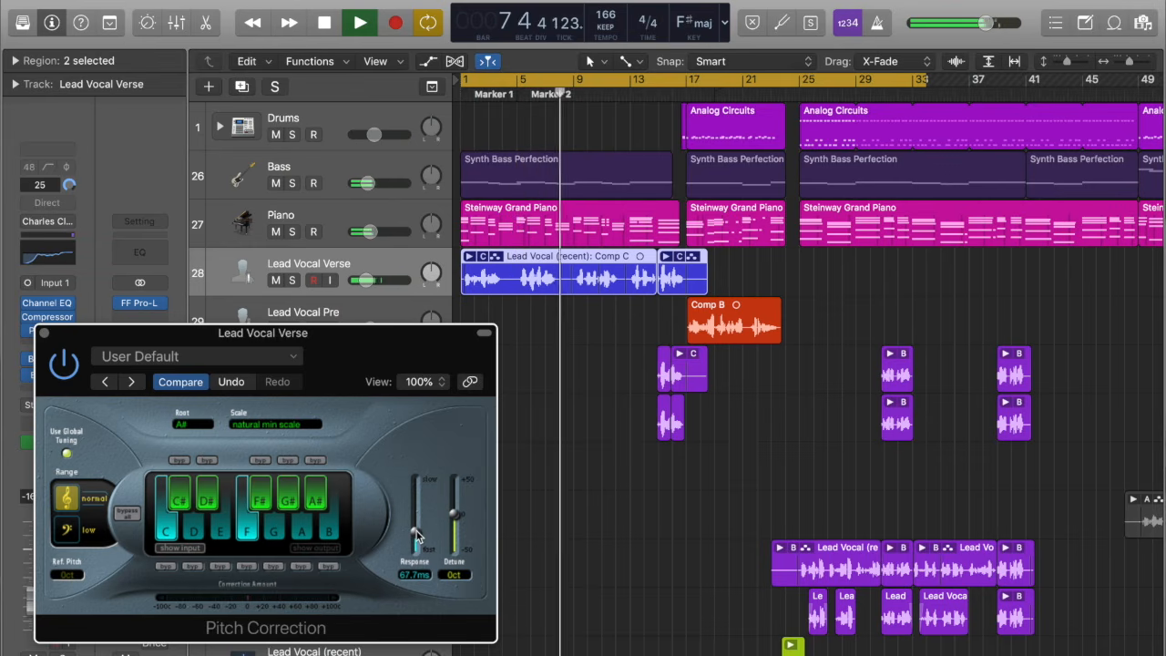
key(space)
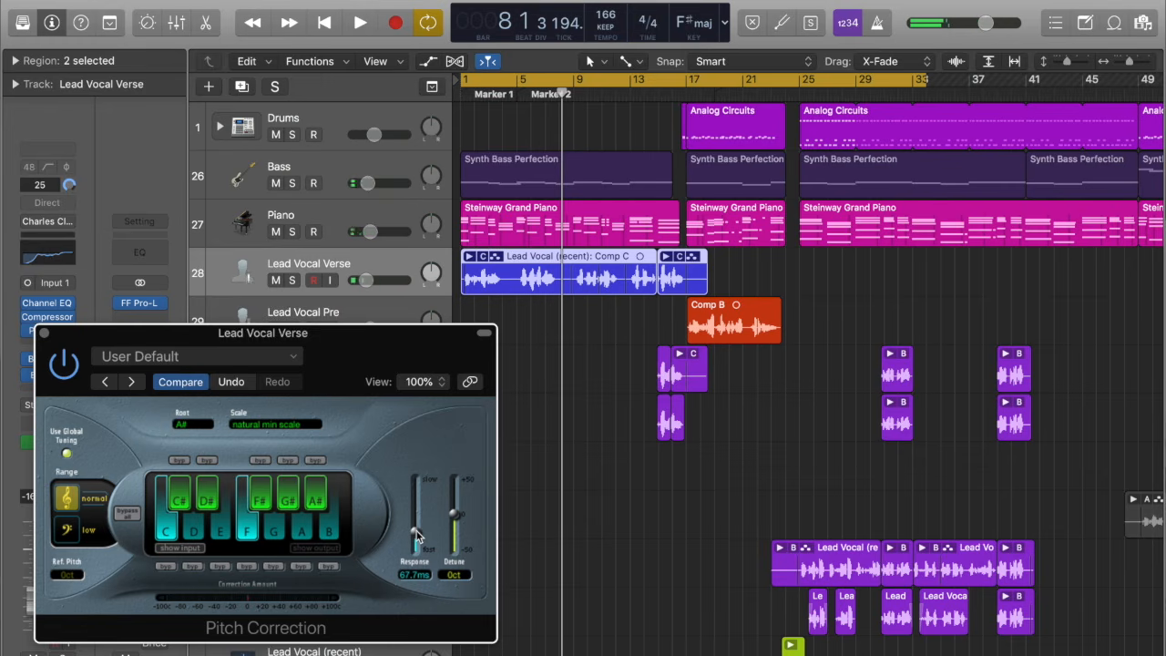